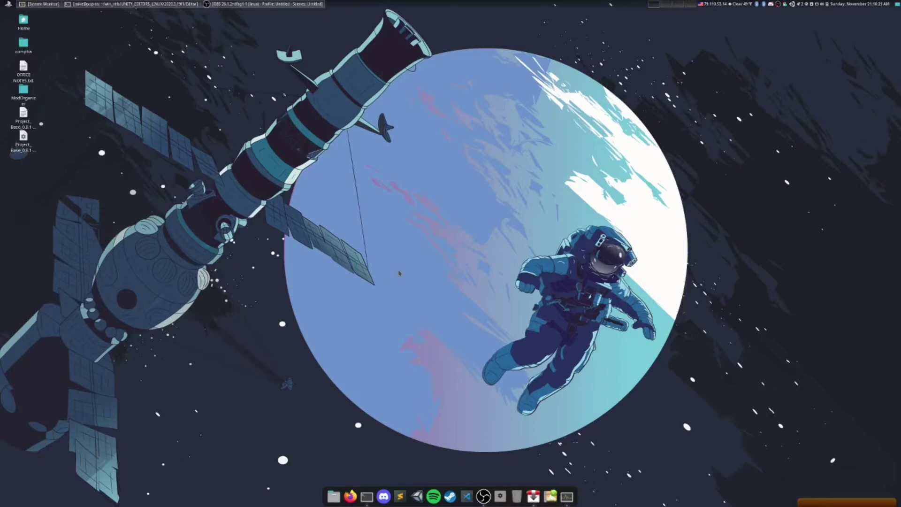
# Open Unity Hub from the tray, centre its window, and launch the DuelistsOfTheRoses project
pyautogui.click(792, 4)
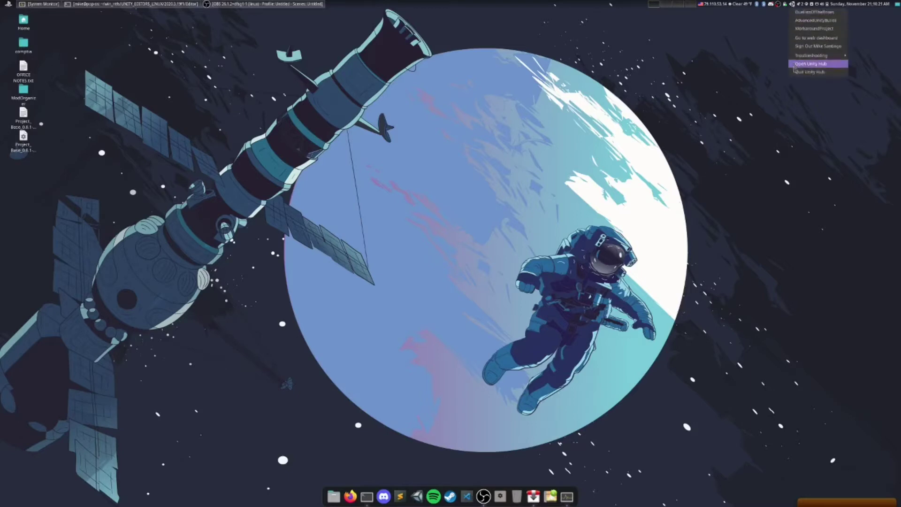
pyautogui.click(793, 66)
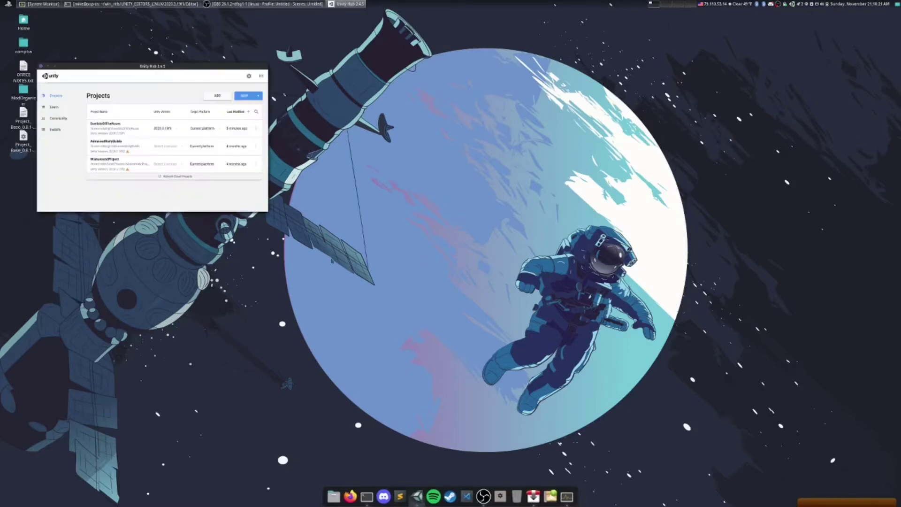
pyautogui.moveTo(157, 66); pyautogui.dragTo(457, 166)
pyautogui.moveTo(387, 146); pyautogui.dragTo(352, 130)
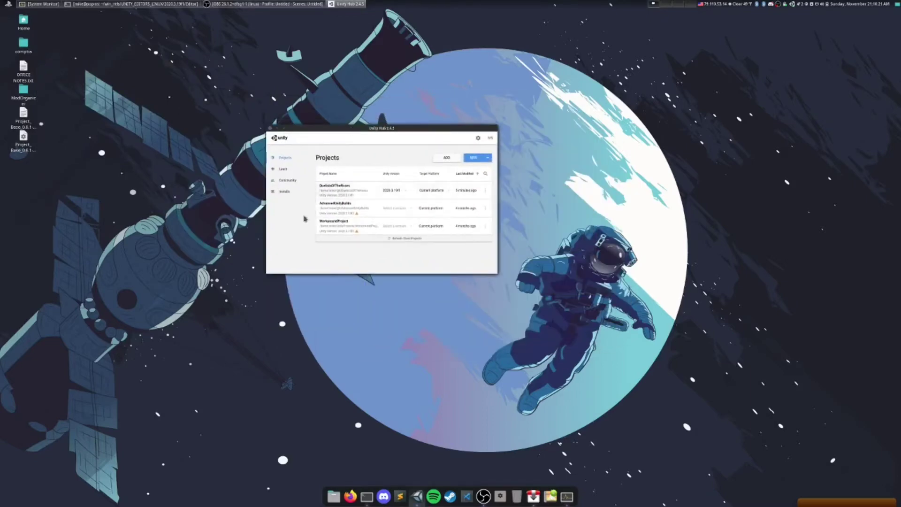
pyautogui.click(322, 196)
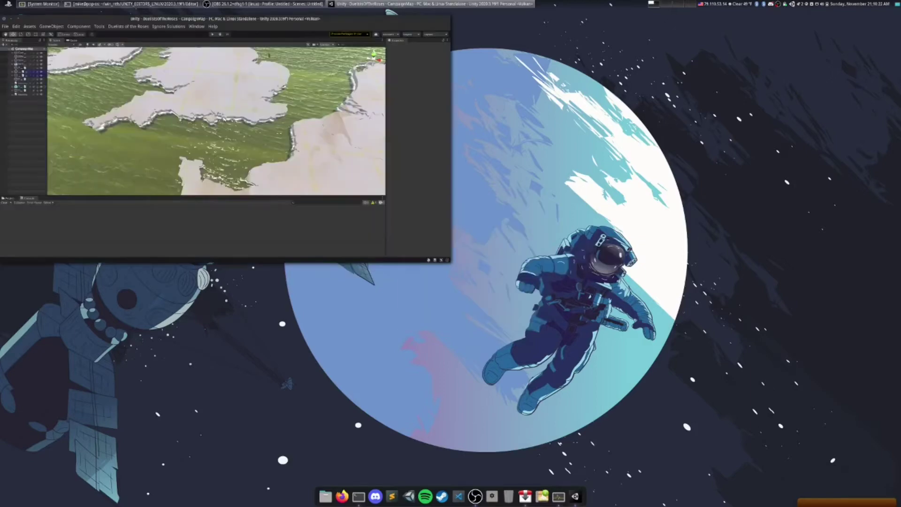
# Maximize the editor window and browse the Duelists of the Roses, GameObject and File menus
pyautogui.doubleClick(461, 83)
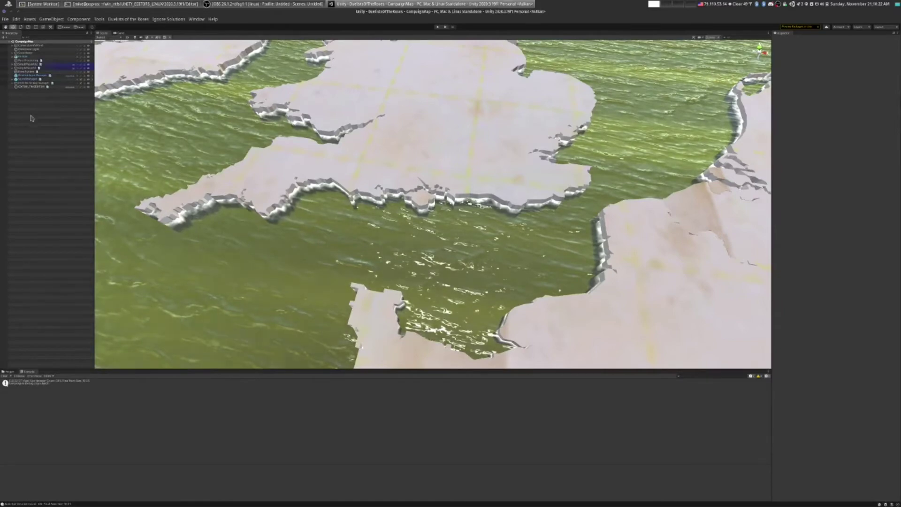
pyautogui.click(135, 19)
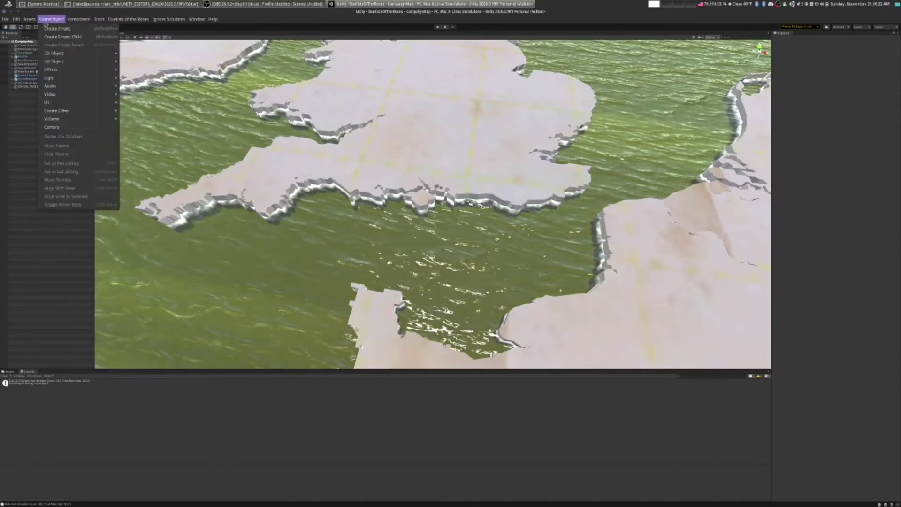
pyautogui.click(5, 19)
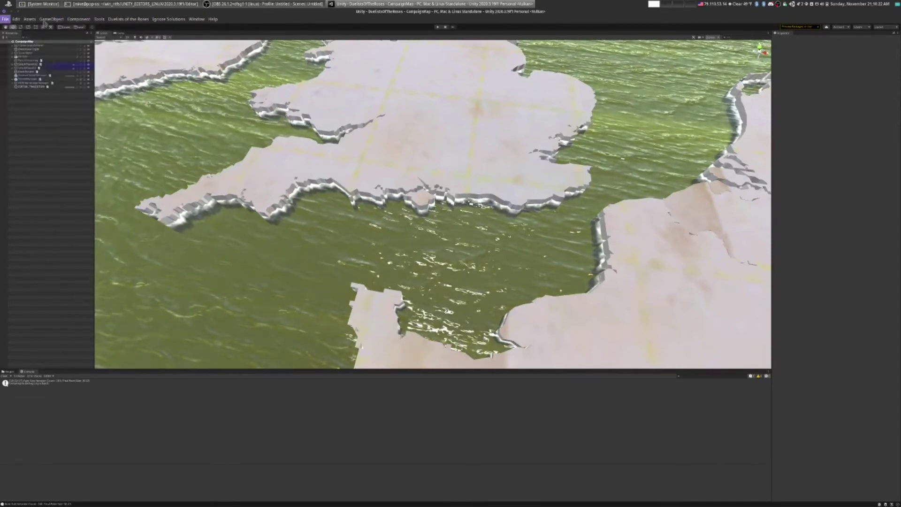
pyautogui.click(128, 19)
pyautogui.click(114, 67)
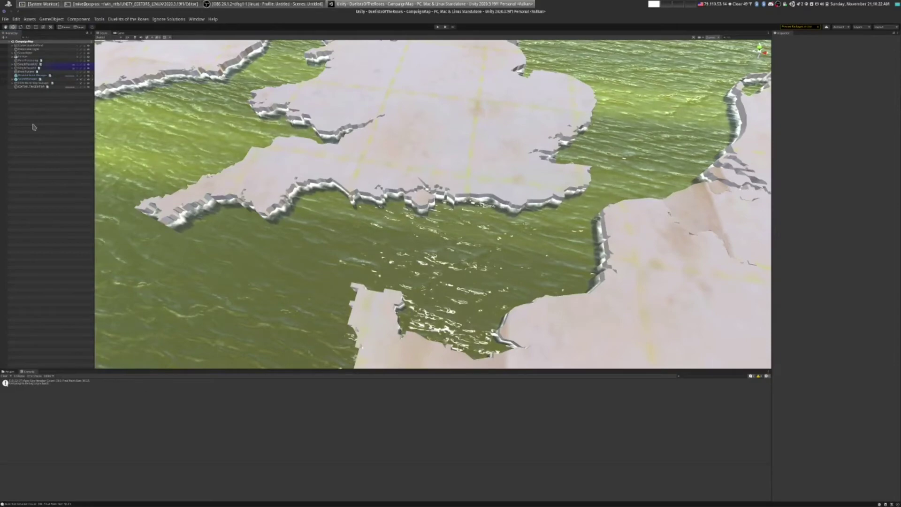
pyautogui.click(5, 19)
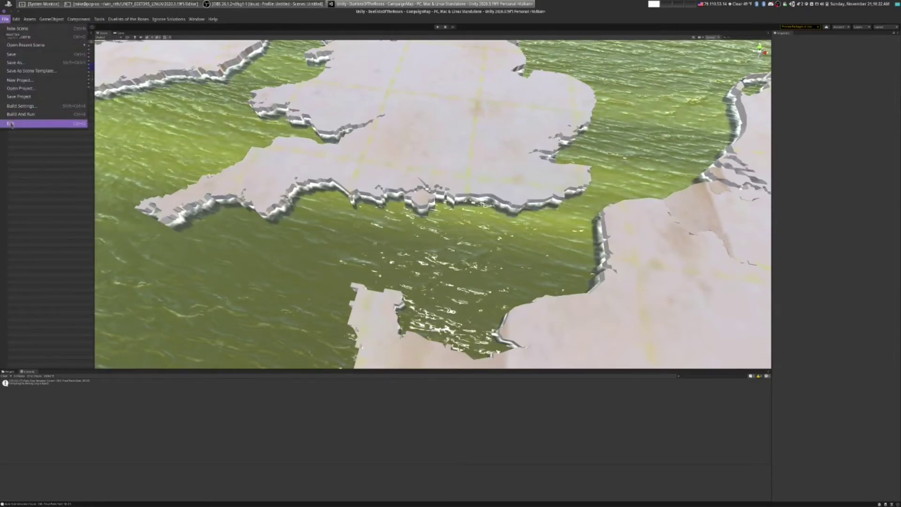
# Exit the editor, reopen Unity Hub, and select the Unity Editors Folder path in its preferences
pyautogui.click(12, 123)
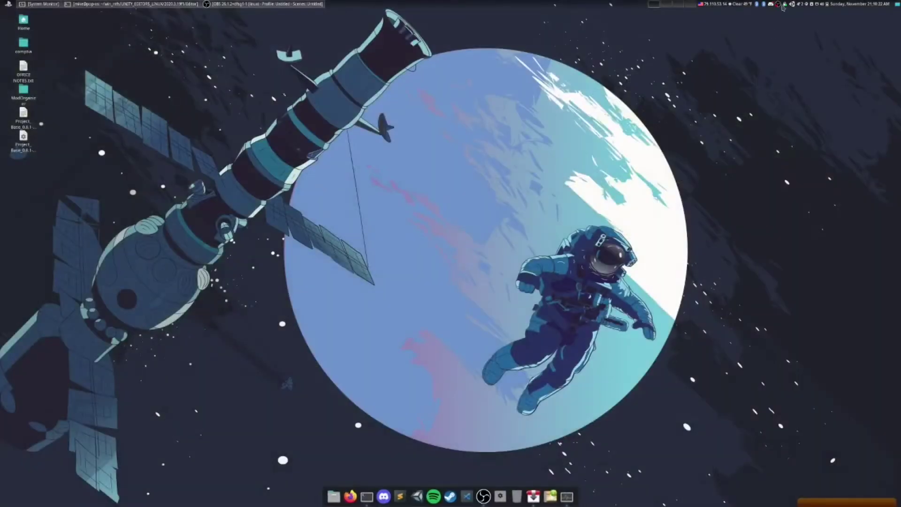
pyautogui.click(792, 4)
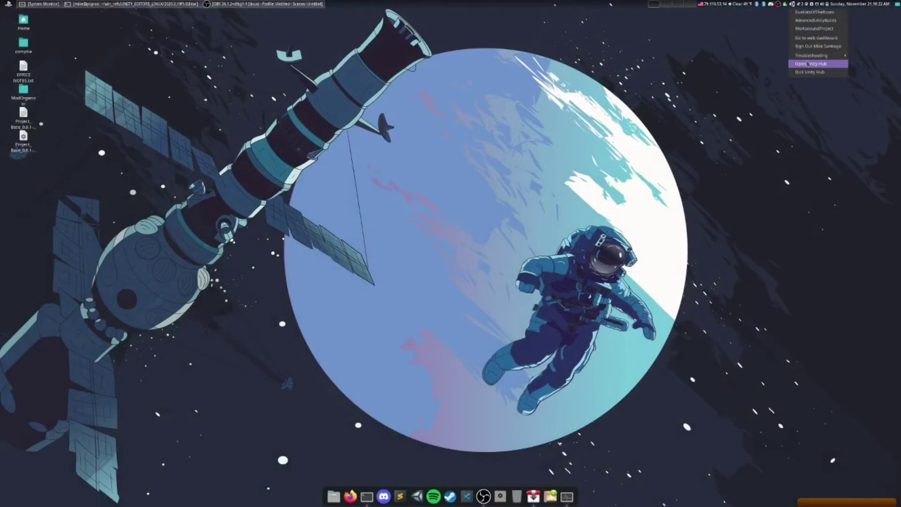
pyautogui.click(810, 64)
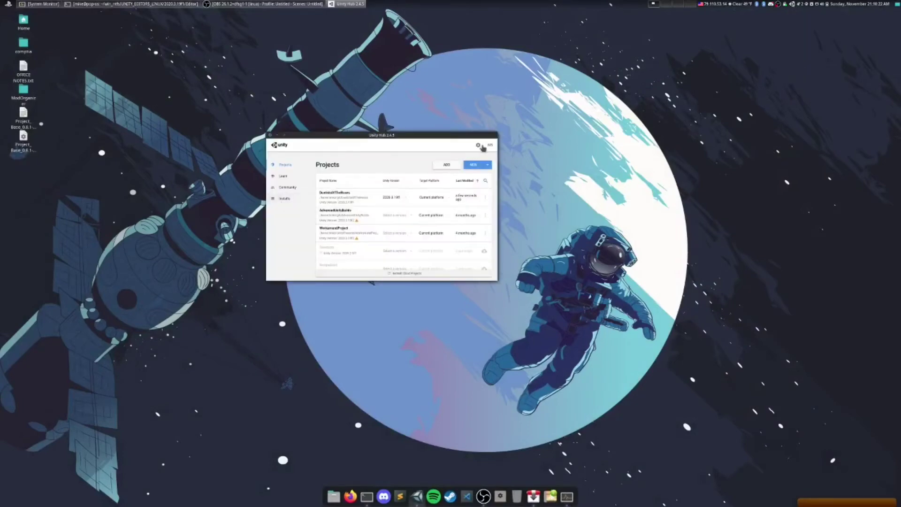
pyautogui.click(478, 145)
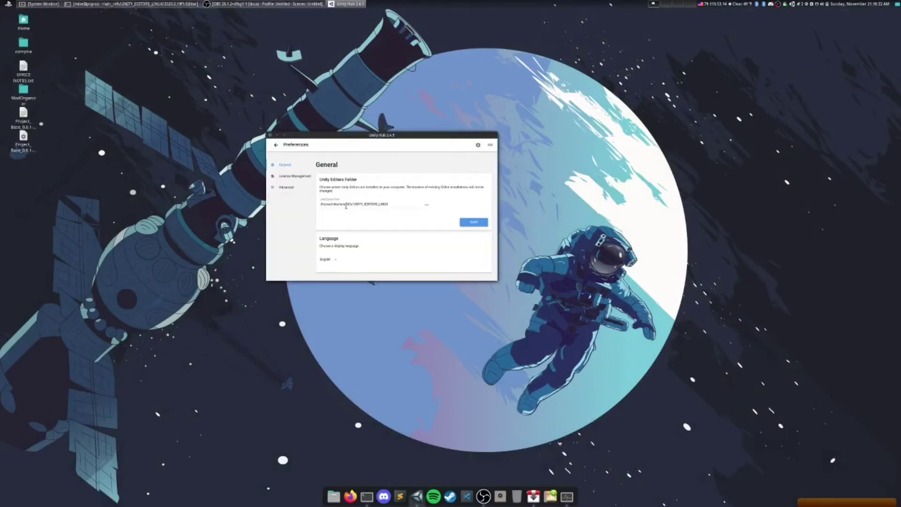
pyautogui.tripleClick(323, 202)
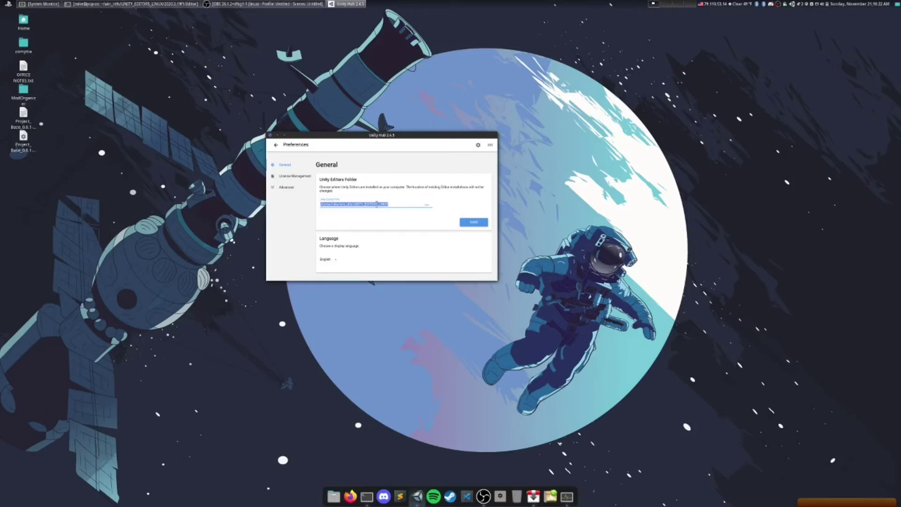
# Close Hub preferences, open an enlarged terminal, and cd into the pasted Unity editors folder
pyautogui.click(270, 135)
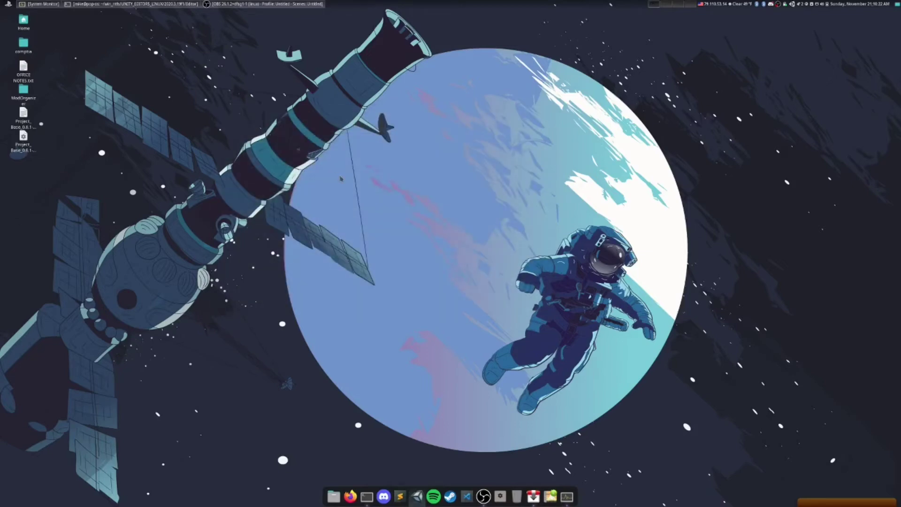
pyautogui.hotkey('ctrl', 'alt', 't')
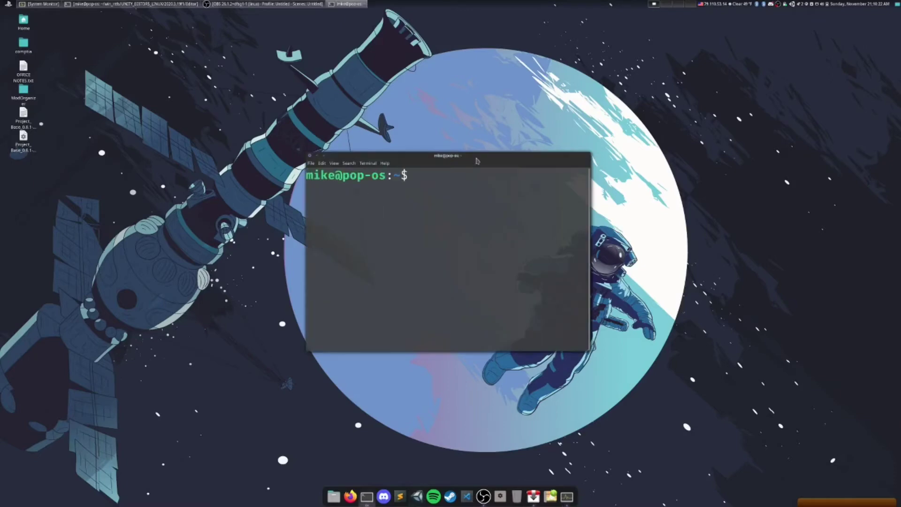
pyautogui.moveTo(498, 329); pyautogui.dragTo(686, 427)
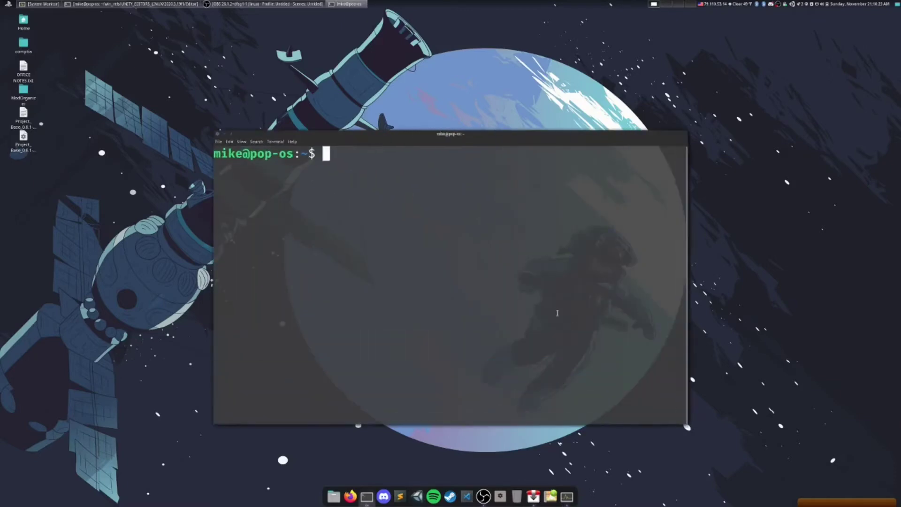
pyautogui.write('cd')
pyautogui.write('/home/mike/win_ntfs/UNITY_EDITORS_LINUX')
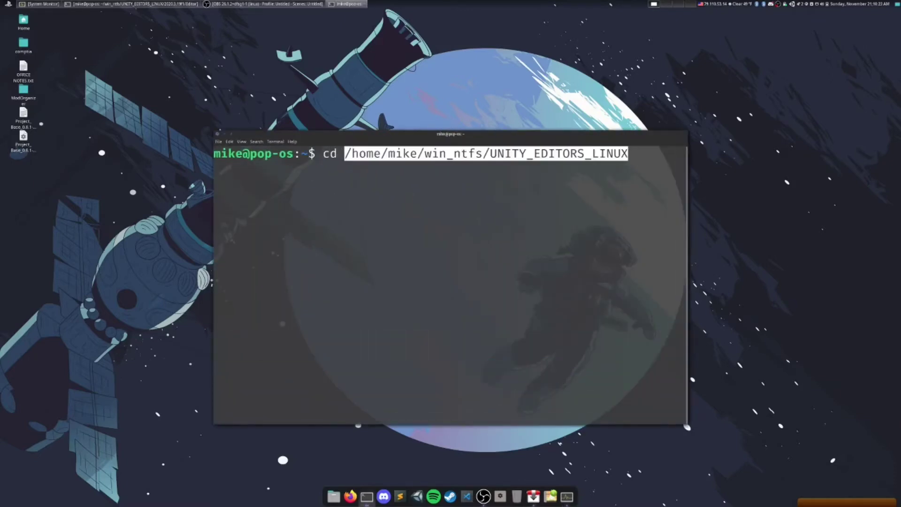
pyautogui.press('Return')
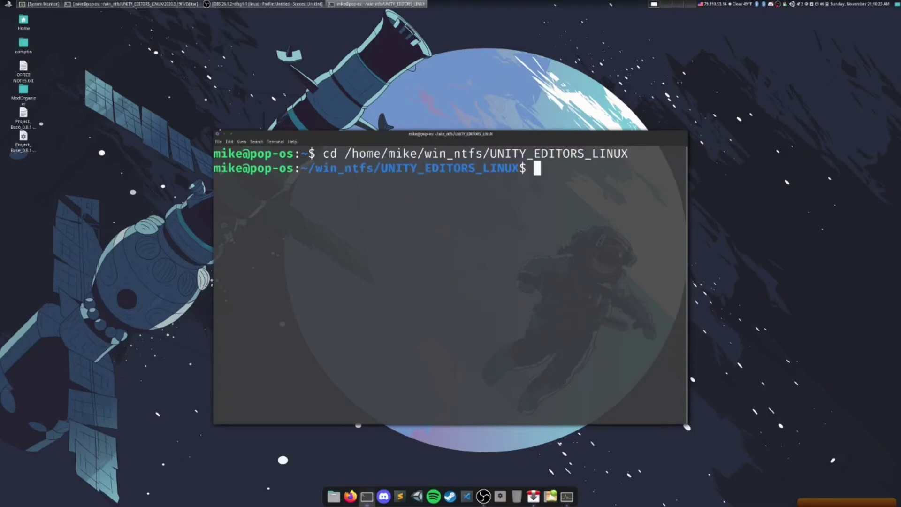
# List the installed versions, enter the 2020.3.19f1 folder, and list its contents
pyautogui.write('ls')
pyautogui.press('Return')
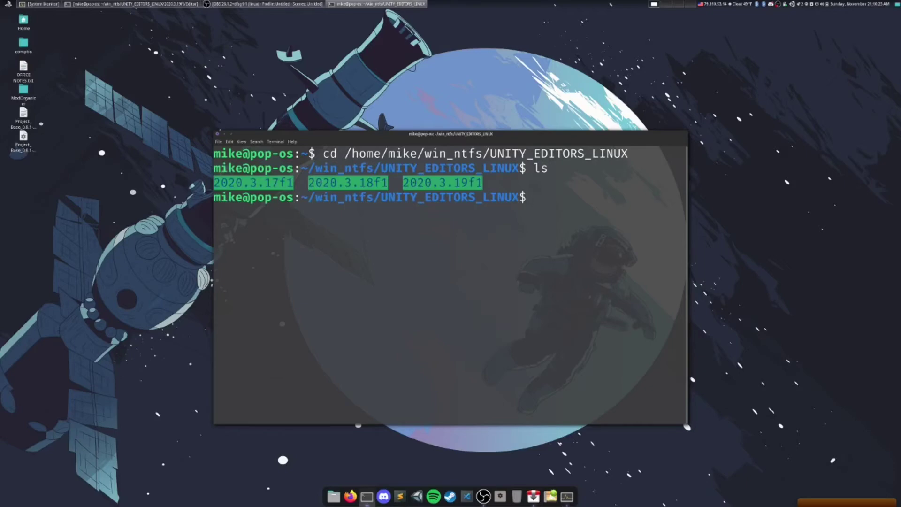
pyautogui.write('cd 2020.3.19')
pyautogui.press('Tab')
pyautogui.press('Return')
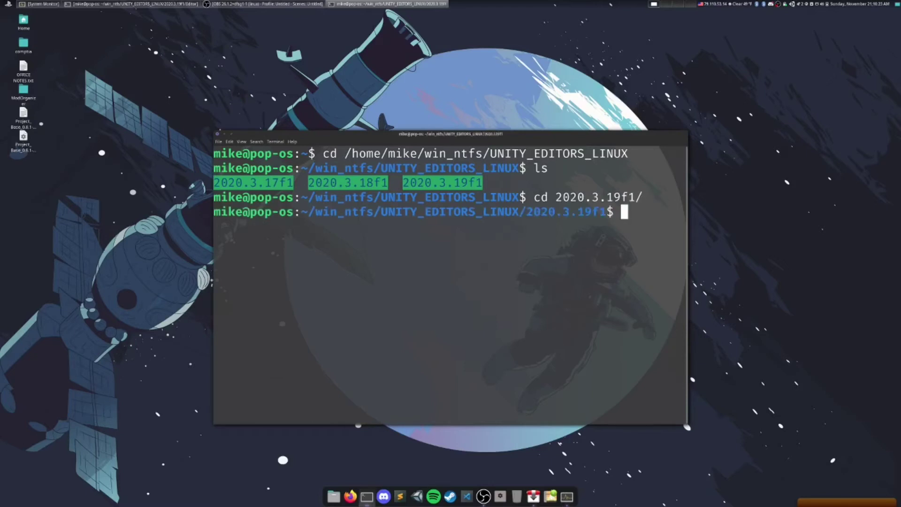
pyautogui.write('ls')
pyautogui.press('Return')
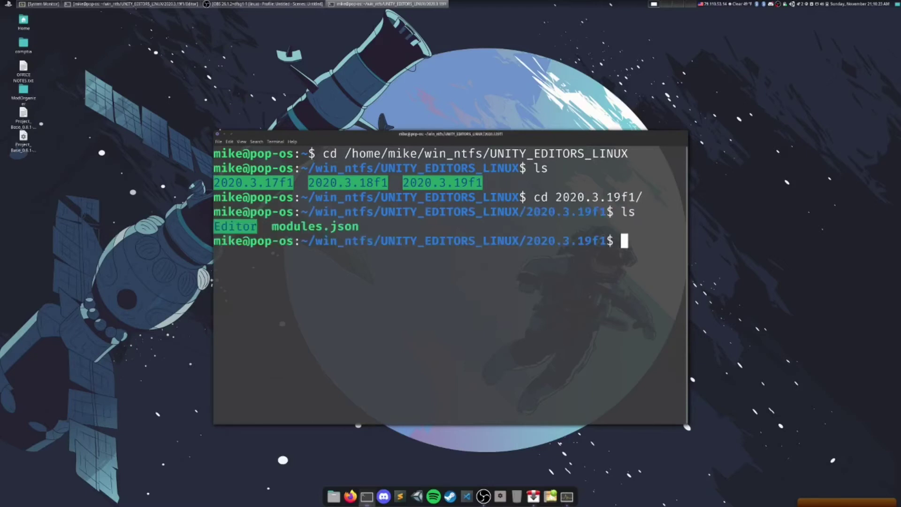
# Enter the Editor folder, list it, and highlight the Unity executable in the listing
pyautogui.write('cd Edito')
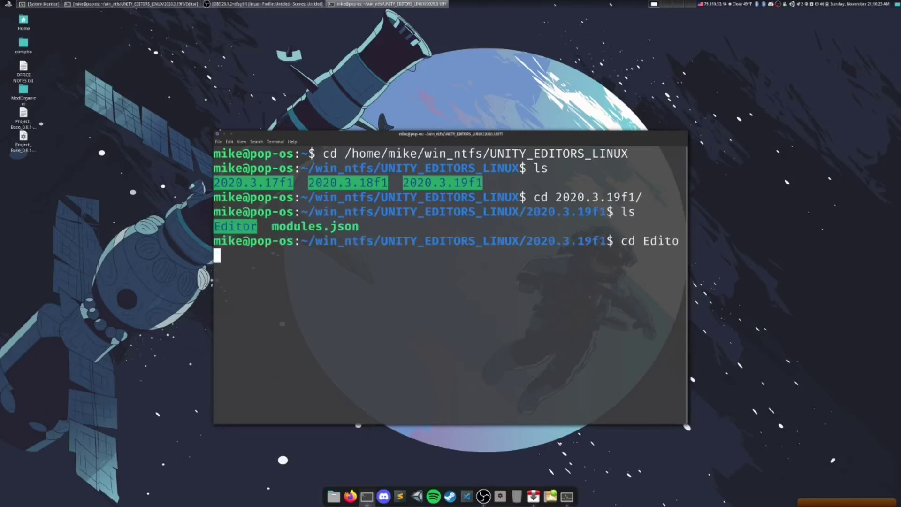
pyautogui.press('Tab')
pyautogui.press('Return')
pyautogui.write('ls')
pyautogui.press('Return')
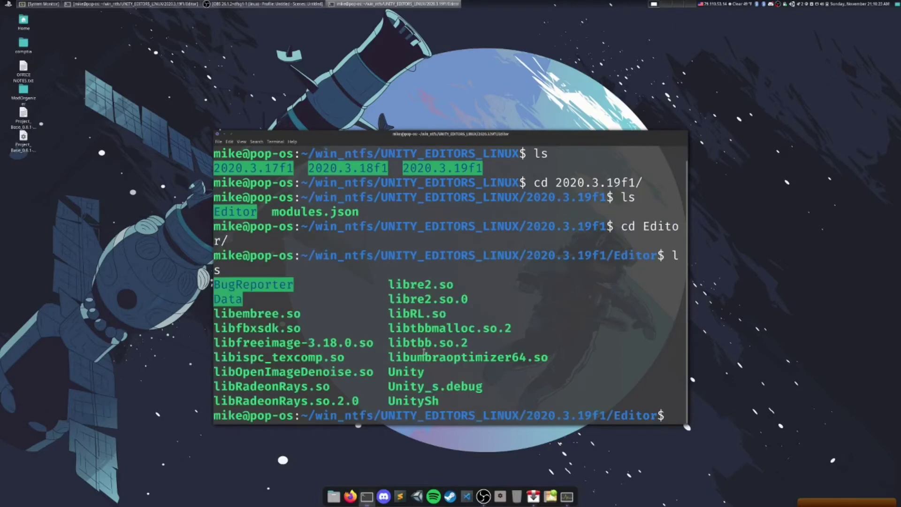
pyautogui.doubleClick(406, 372)
pyautogui.click(406, 372)
pyautogui.doubleClick(406, 372)
pyautogui.click(406, 372)
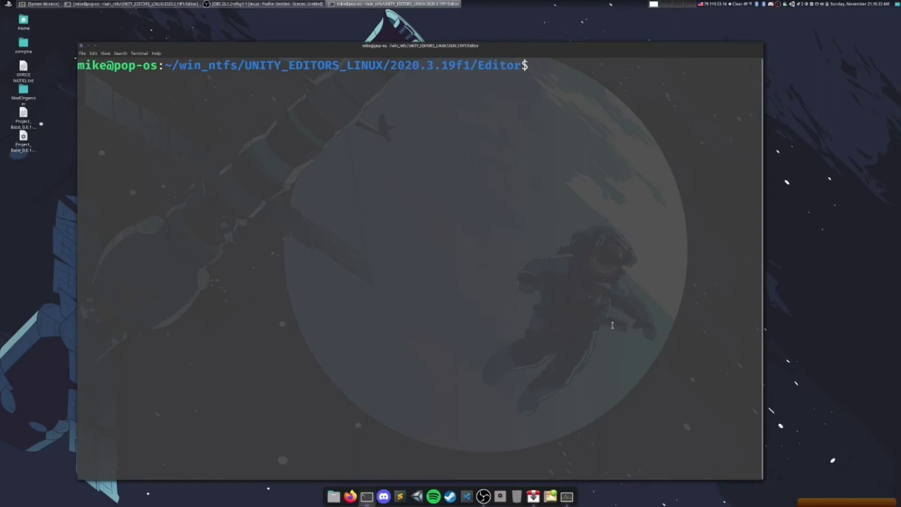
# Type GDK_SCALE=2 and try GDK_DPI_SCALE values 0.5 and 1.5 before erasing them
pyautogui.write('GDK_SCALE=2')
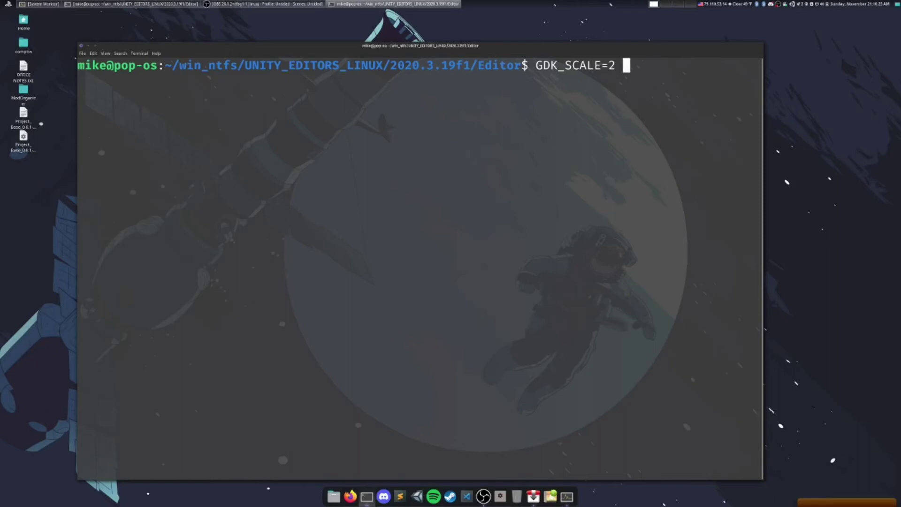
pyautogui.write('GDK_DPI_SC')
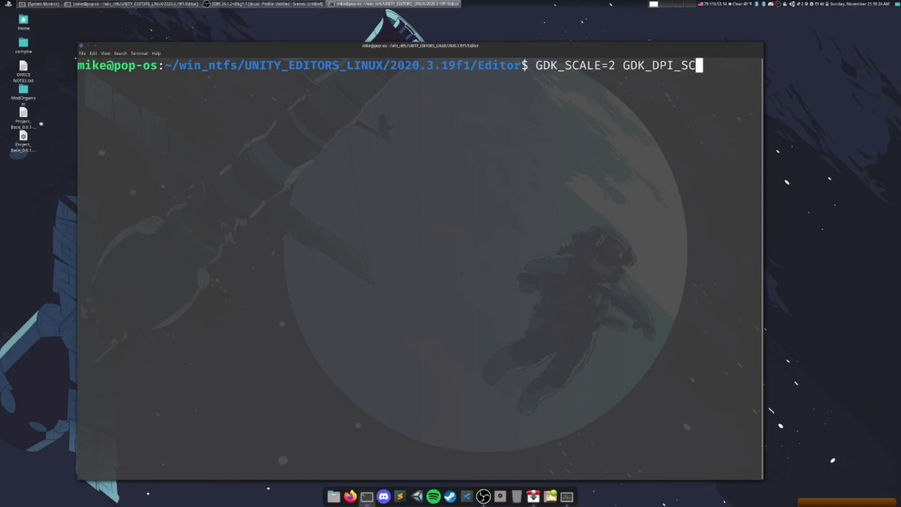
pyautogui.write('ALE=0.5')
pyautogui.press('BackSpace')
pyautogui.press('BackSpace')
pyautogui.press('BackSpace')
pyautogui.write('1.5')
pyautogui.press('BackSpace')
pyautogui.press('BackSpace')
pyautogui.press('BackSpace')
pyautogui.press('BackSpace')
pyautogui.press('BackSpace')
pyautogui.press('BackSpace')
pyautogui.press('BackSpace')
pyautogui.press('BackSpace')
pyautogui.press('BackSpace')
pyautogui.press('BackSpace')
pyautogui.press('BackSpace')
pyautogui.press('BackSpace')
pyautogui.press('BackSpace')
pyautogui.press('BackSpace')
pyautogui.press('BackSpace')
pyautogui.press('BackSpace')
pyautogui.press('BackSpace')
pyautogui.press('BackSpace')
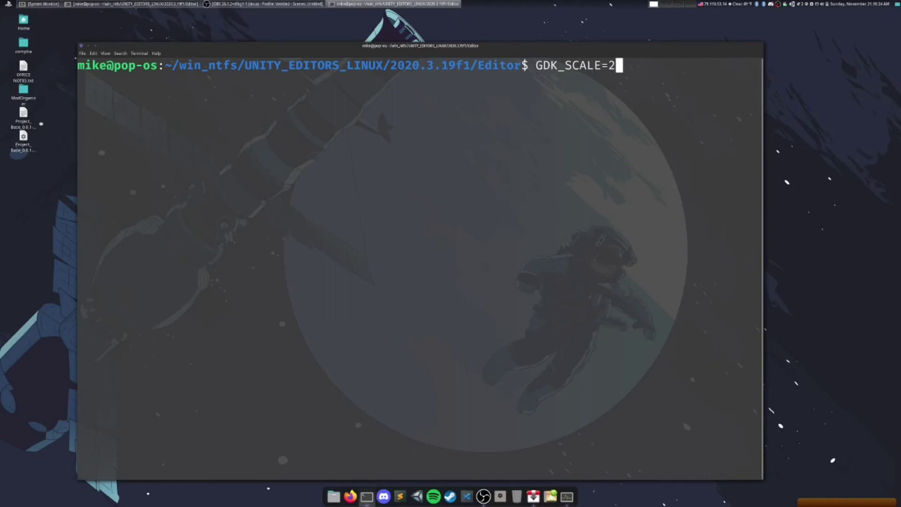
pyautogui.press('Left')
pyautogui.press('Left')
pyautogui.press('Left')
pyautogui.press('Left')
pyautogui.press('Left')
pyautogui.press('Left')
pyautogui.press('Right')
pyautogui.press('Right')
pyautogui.press('Right')
pyautogui.press('Right')
pyautogui.press('Right')
pyautogui.press('Right')
# Retry GDK_DPI_SCALE=0.5, remove it, and finish the command with ./Unity
pyautogui.write('GDK_D')
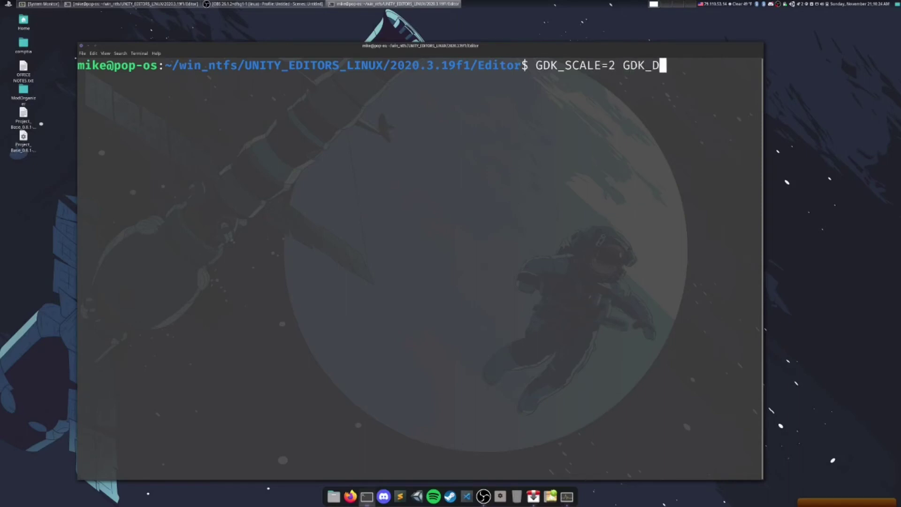
pyautogui.write('PI_SCALE=0.5')
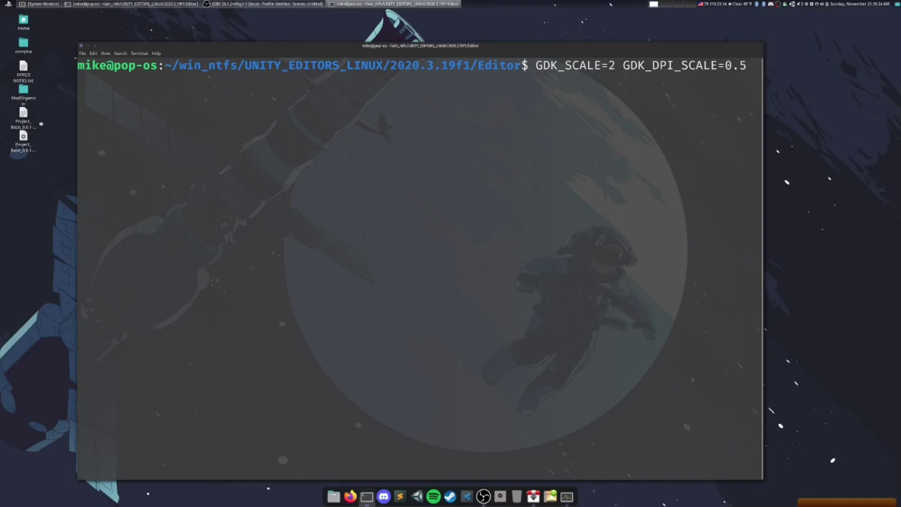
pyautogui.press('BackSpace')
pyautogui.press('BackSpace')
pyautogui.press('BackSpace')
pyautogui.press('BackSpace')
pyautogui.press('BackSpace')
pyautogui.press('BackSpace')
pyautogui.press('BackSpace')
pyautogui.press('BackSpace')
pyautogui.press('BackSpace')
pyautogui.press('BackSpace')
pyautogui.press('BackSpace')
pyautogui.press('BackSpace')
pyautogui.press('BackSpace')
pyautogui.press('BackSpace')
pyautogui.press('BackSpace')
pyautogui.press('BackSpace')
pyautogui.press('BackSpace')
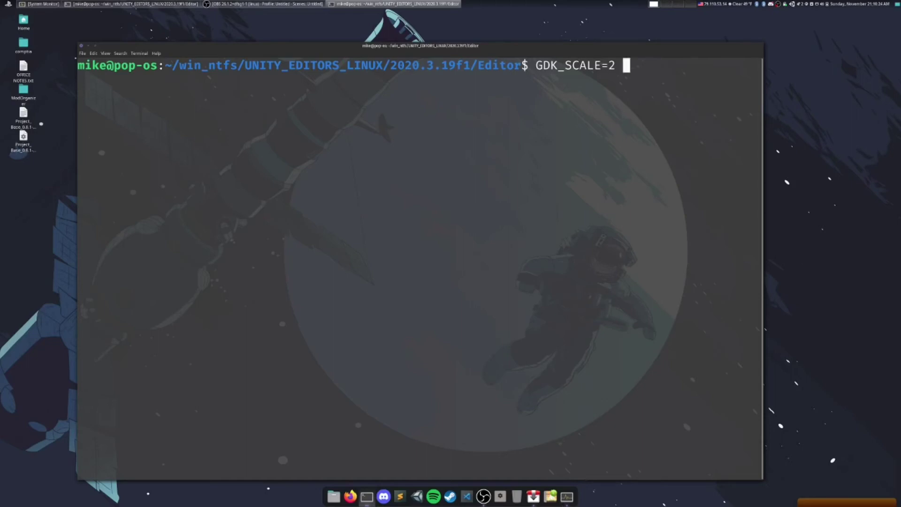
pyautogui.press('BackSpace')
pyautogui.write('./Unity')
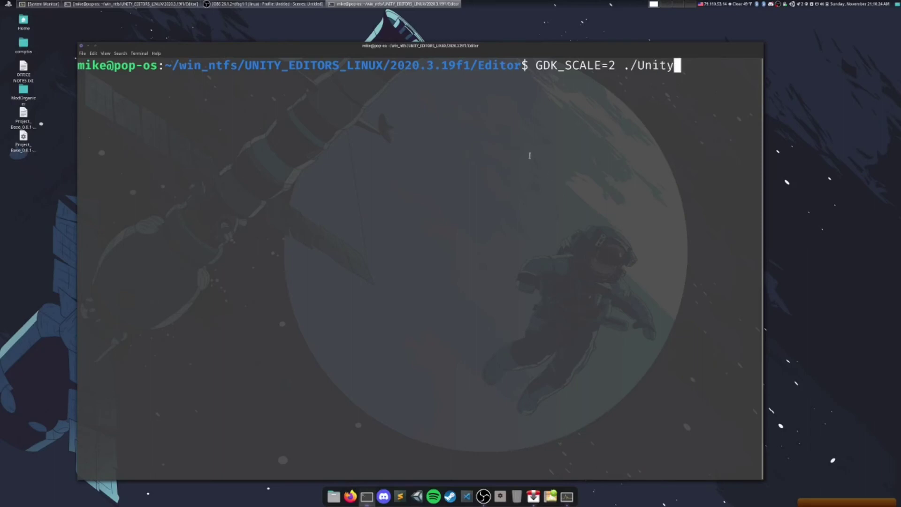
pyautogui.click(792, 4)
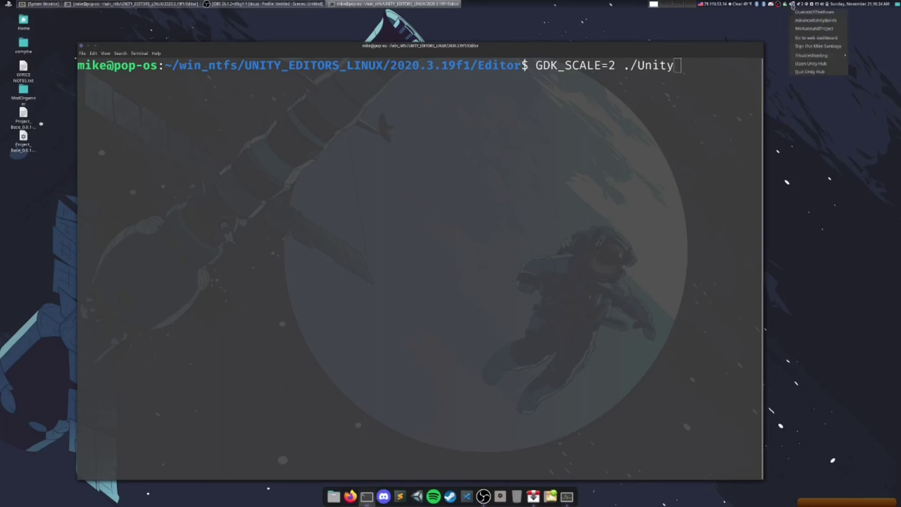
# Quit Unity Hub, run GDK_SCALE=2 ./Unity, and open DuelistsOfTheRoses from the Hub's project list
pyautogui.click(804, 74)
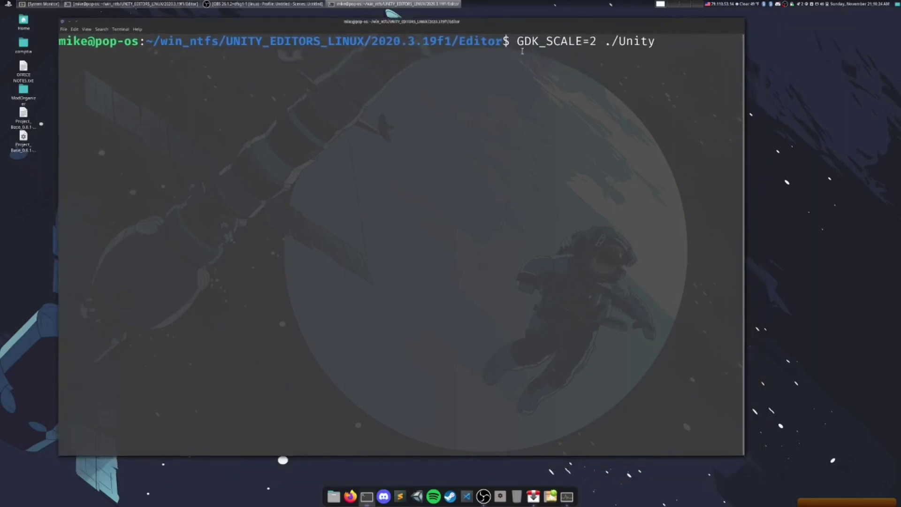
pyautogui.moveTo(516, 41); pyautogui.dragTo(653, 41)
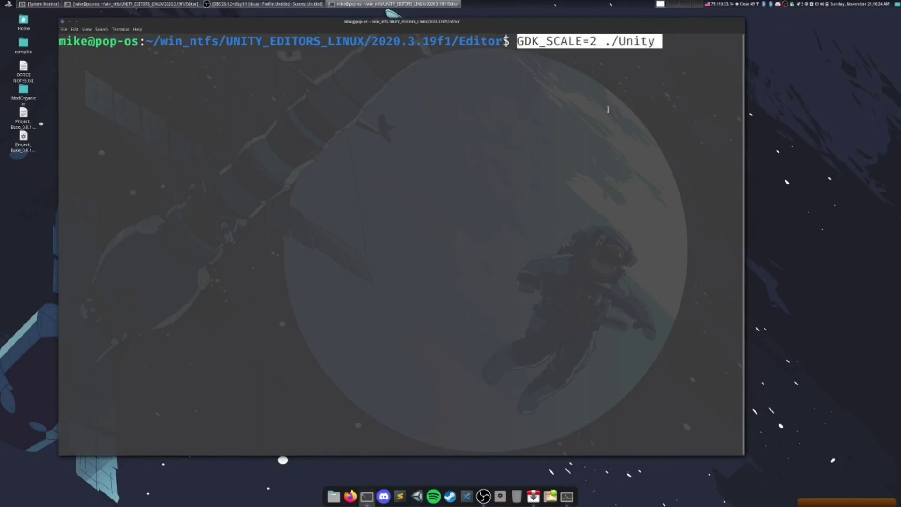
pyautogui.click(608, 109)
pyautogui.press('Return')
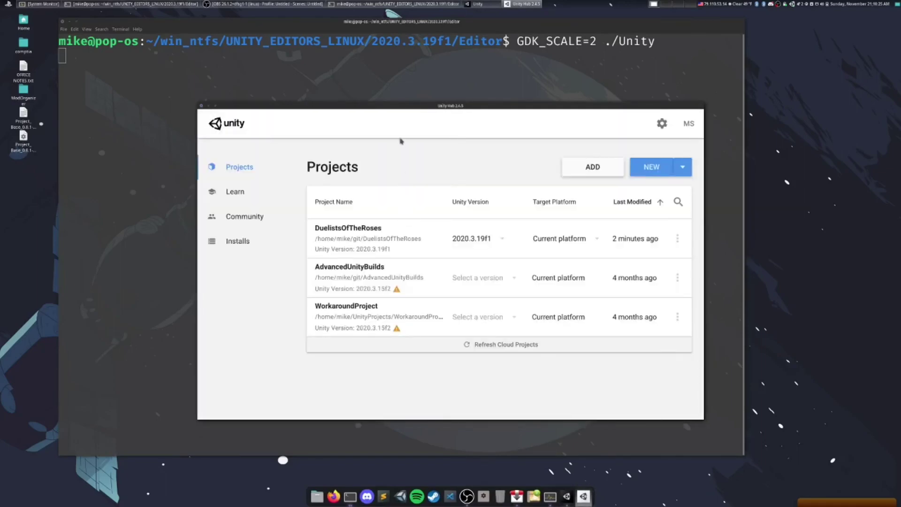
pyautogui.click(378, 245)
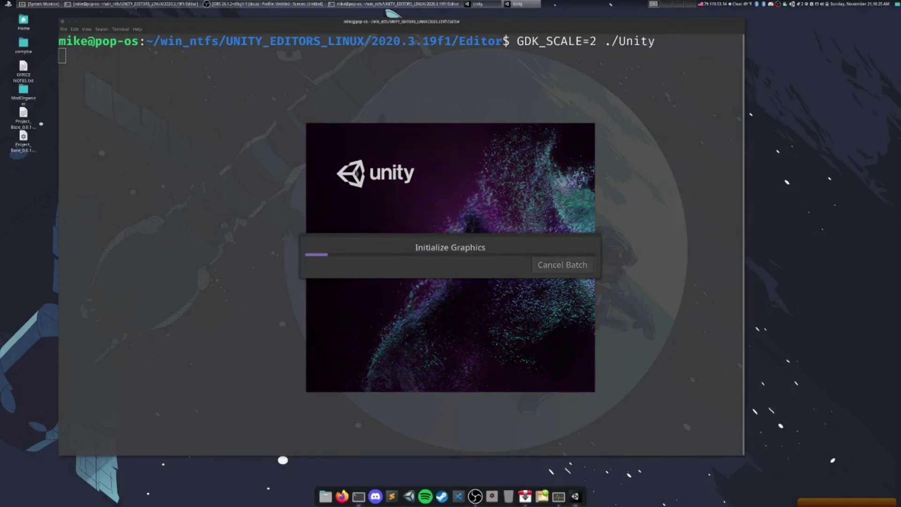
# Move the loading splash aside and widen the Hierarchy panel so full object names show
pyautogui.moveTo(441, 237); pyautogui.dragTo(428, 215)
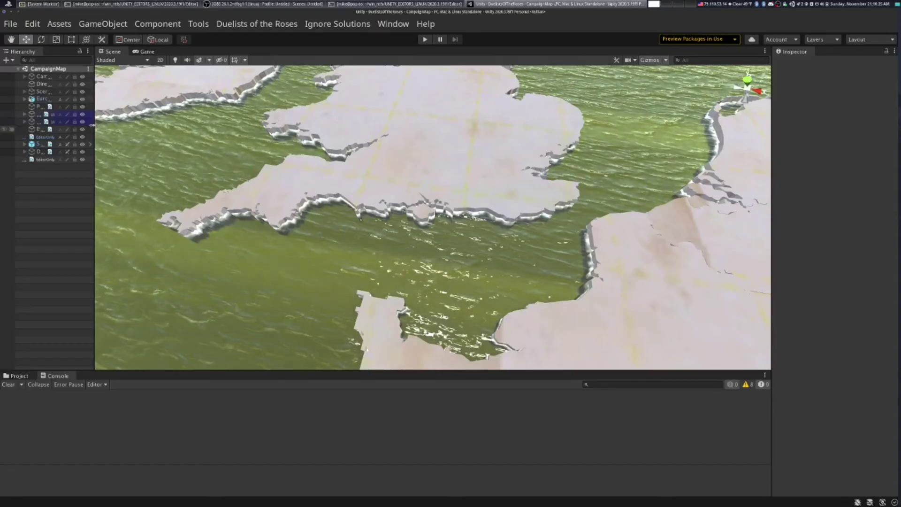
pyautogui.moveTo(92, 124); pyautogui.dragTo(156, 124)
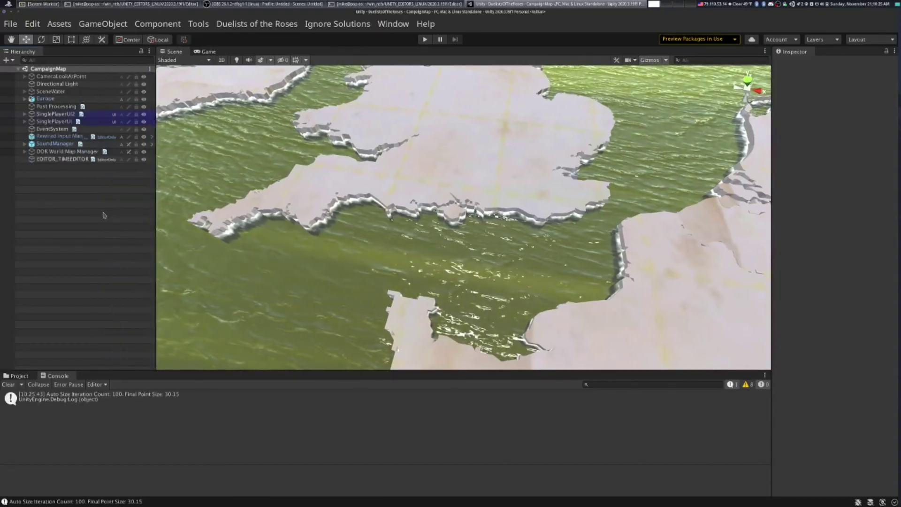